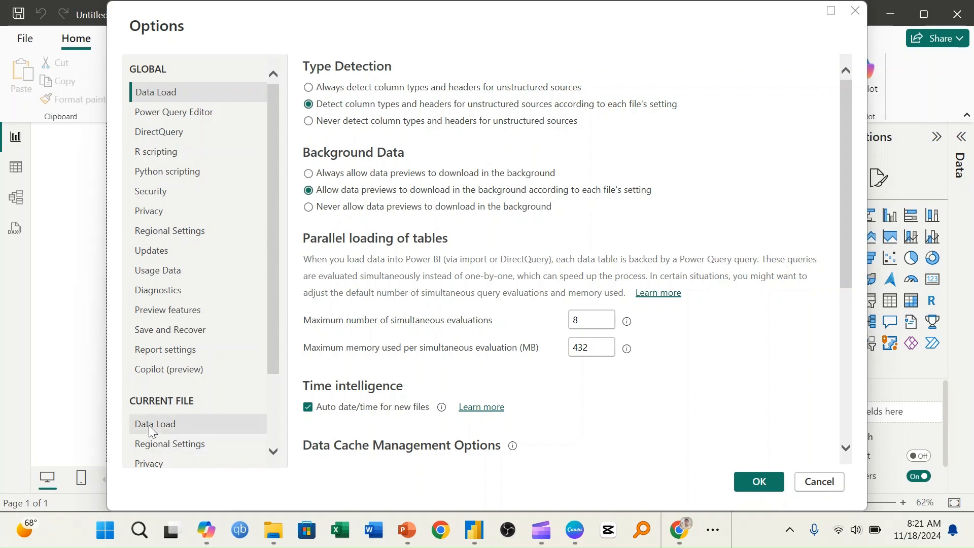
# Turn off autodetecting new relationships after data is loaded in the current file's data load options
pyautogui.click(148, 424)
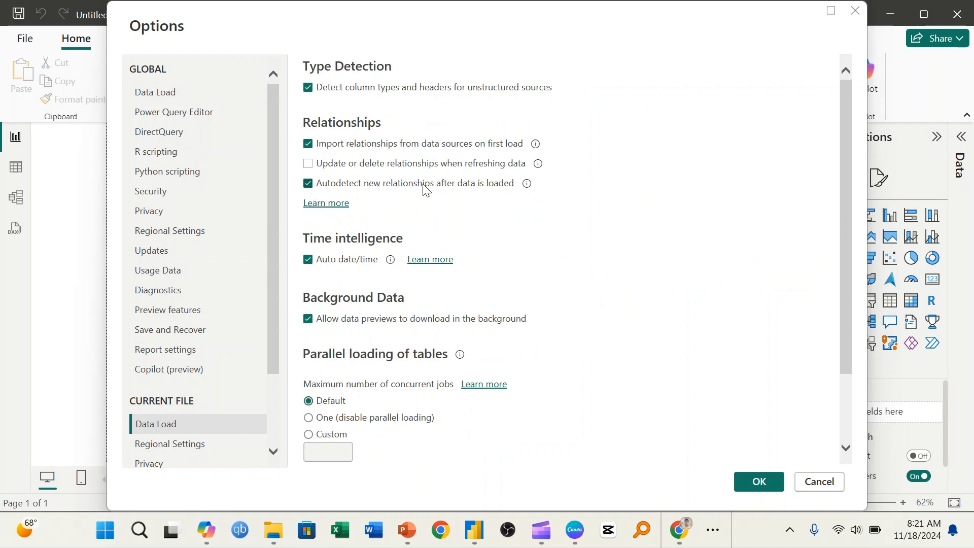
pyautogui.click(307, 181)
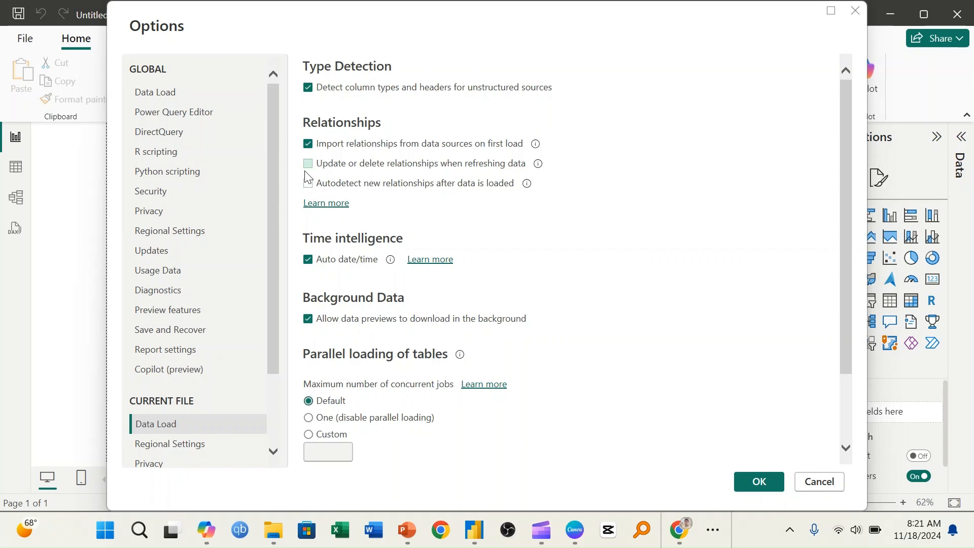
pyautogui.click(761, 483)
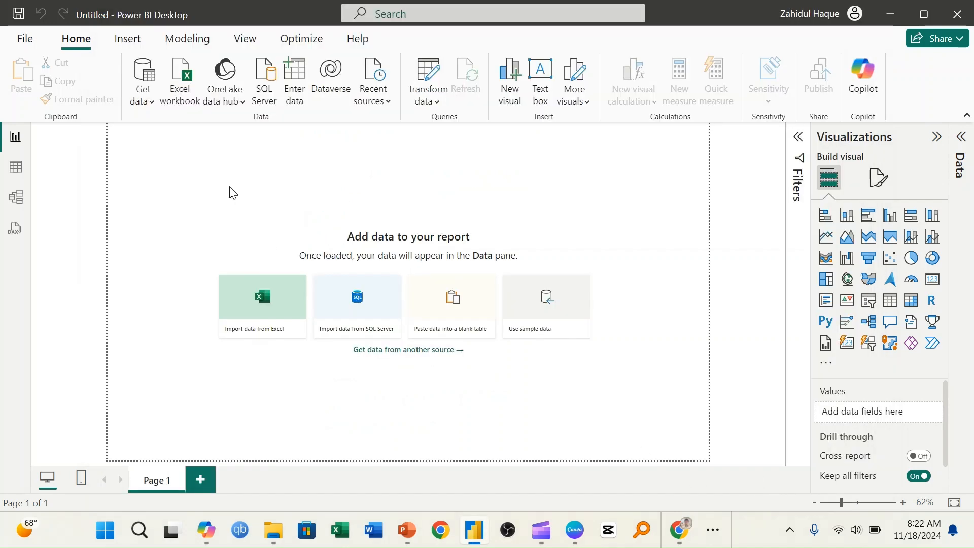
# Import Table1 from the Car Sales.xlsx Excel workbook and load it into the report
pyautogui.click(183, 96)
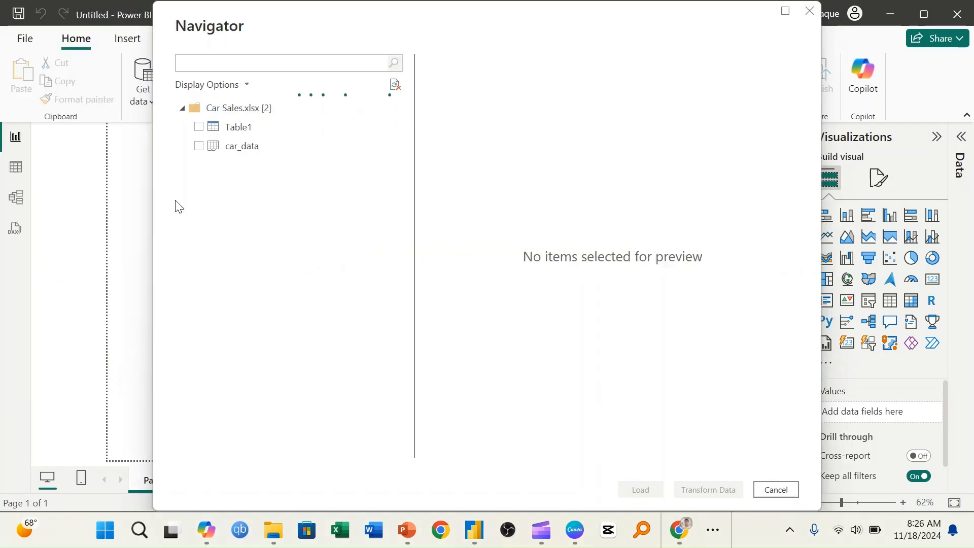
pyautogui.click(198, 128)
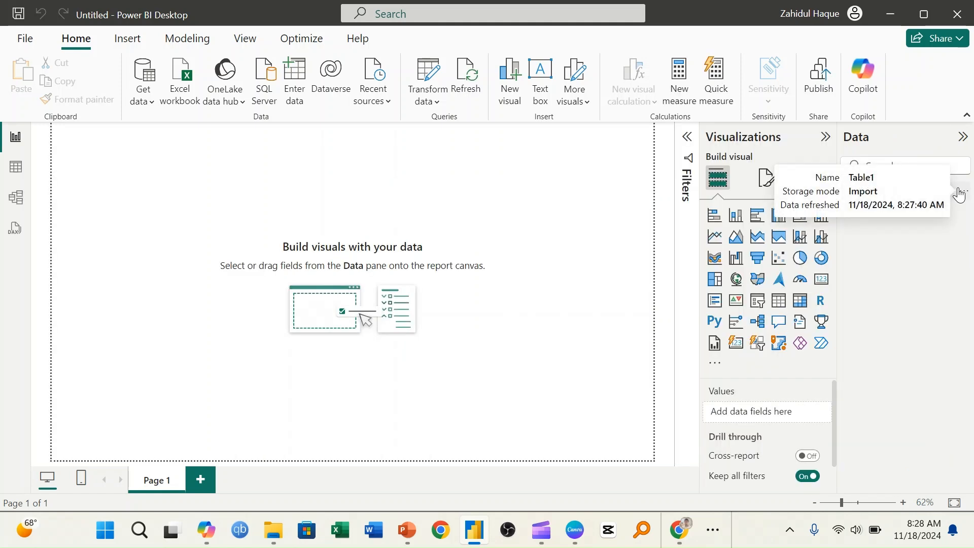
# Rename the loaded table Table1 as Car Sales
pyautogui.click(959, 196)
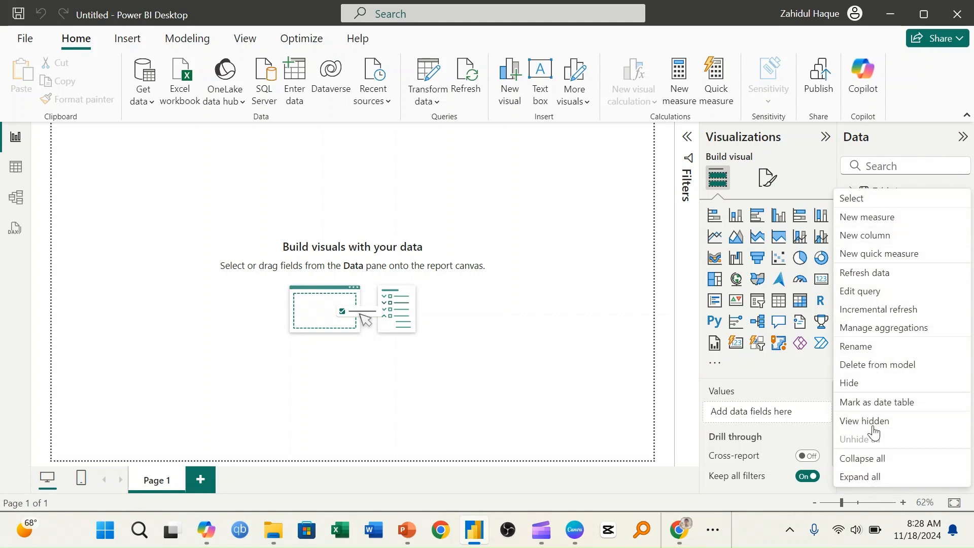
pyautogui.click(862, 347)
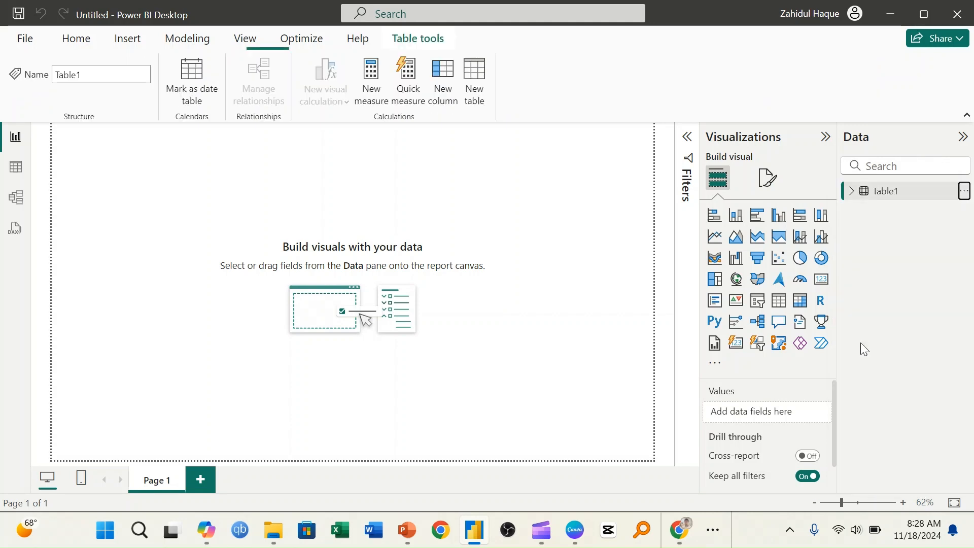
pyautogui.write('Car R')
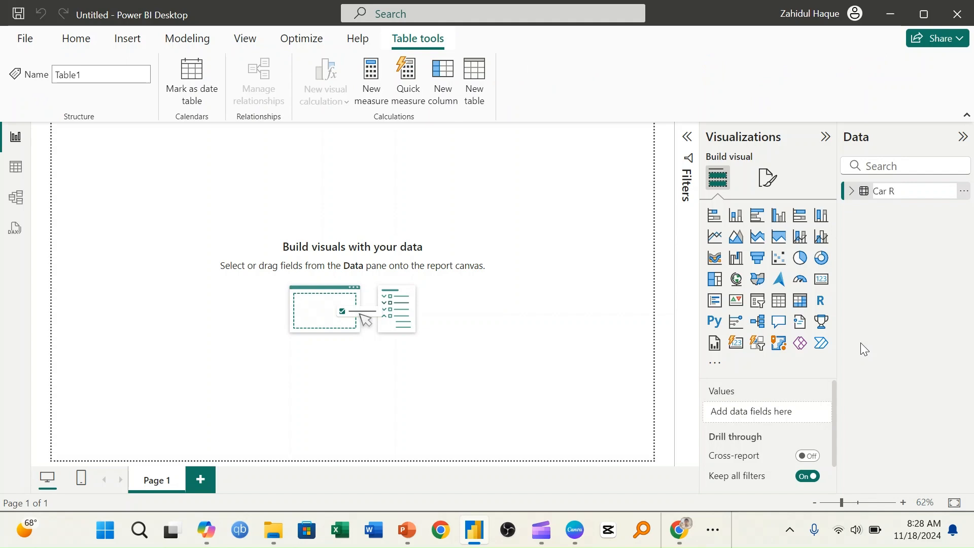
pyautogui.press('BackSpace')
pyautogui.write('Sales')
pyautogui.press('Return')
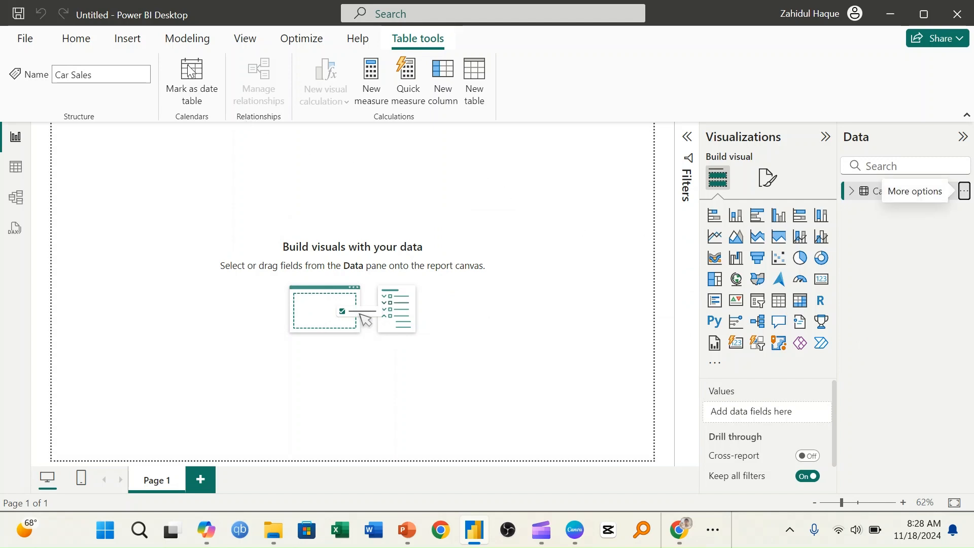
# Open the Car Sales query in Power Query Editor and review all its columns from Car_id to Dealer_Region
pyautogui.click(83, 45)
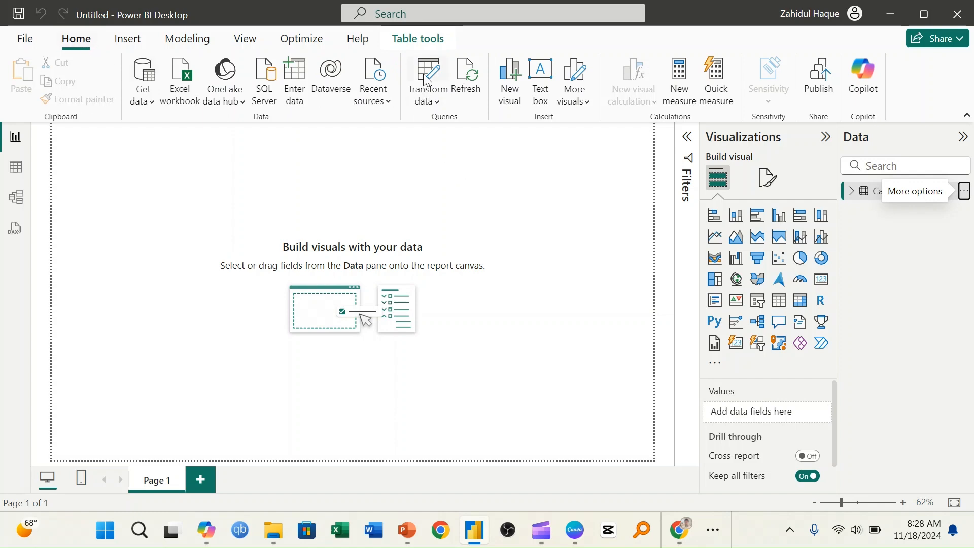
pyautogui.click(427, 79)
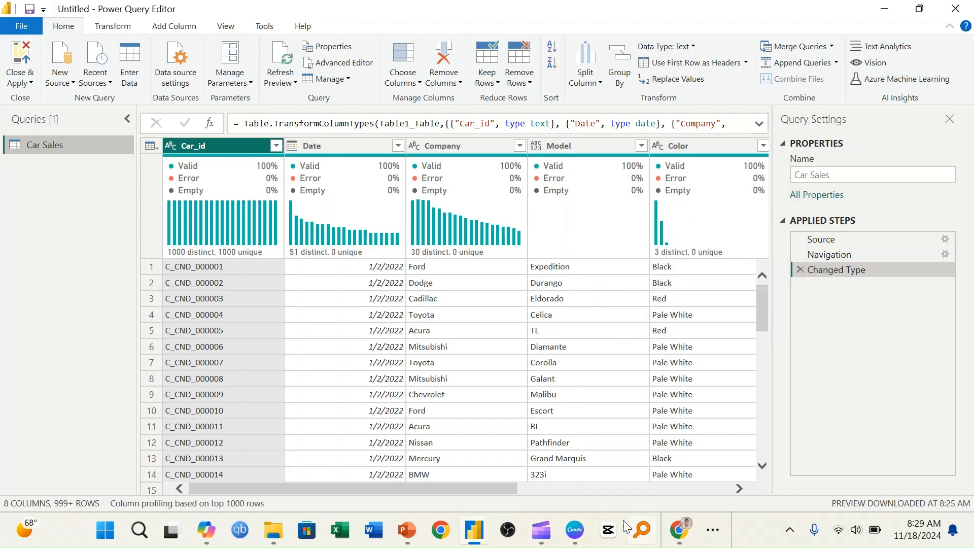
pyautogui.moveTo(504, 489); pyautogui.dragTo(696, 495)
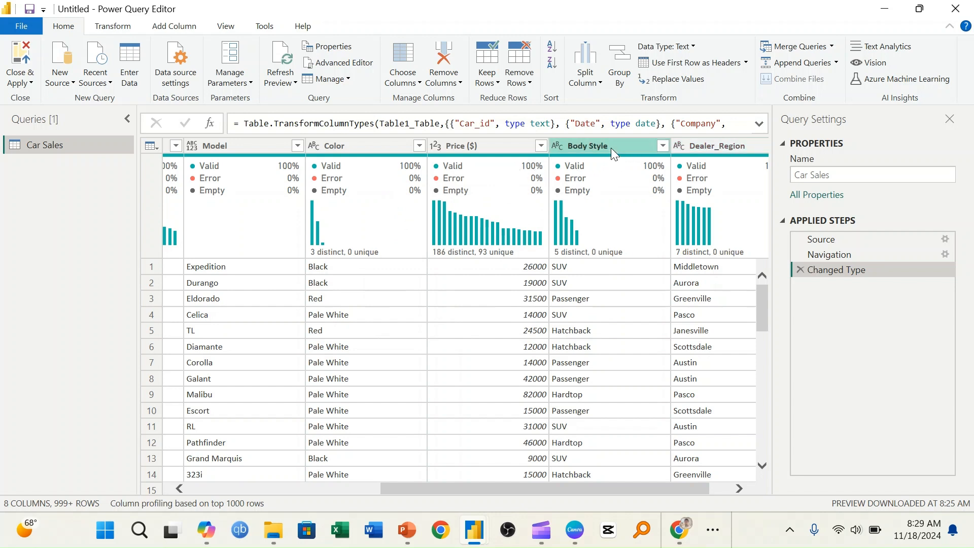
pyautogui.moveTo(654, 487); pyautogui.dragTo(716, 487)
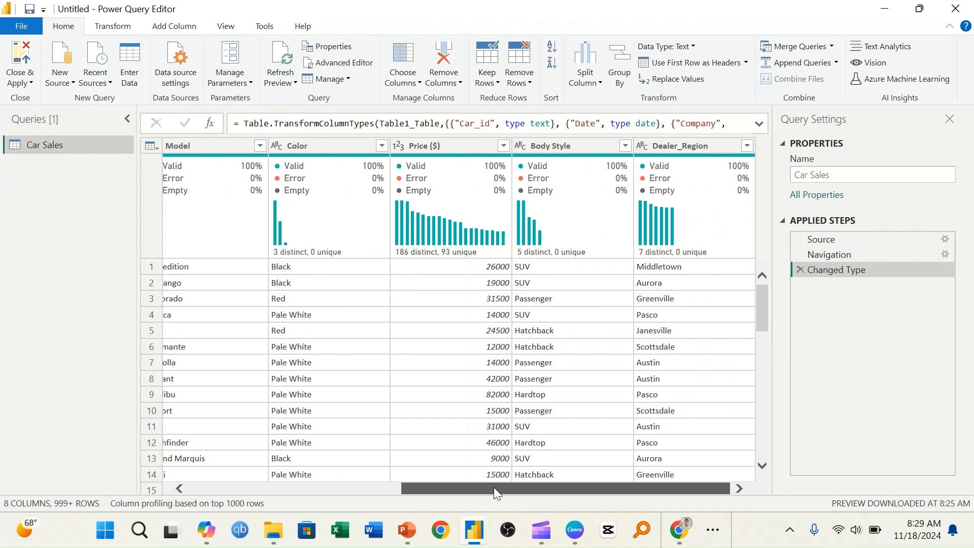
pyautogui.moveTo(494, 487); pyautogui.dragTo(279, 472)
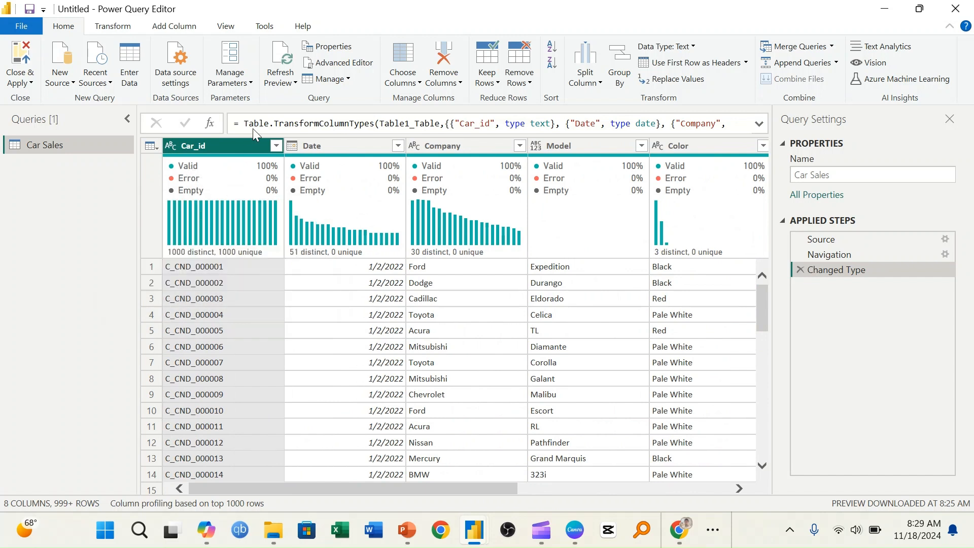
# Hide the column quality and column distribution previews above the Car Sales columns
pyautogui.click(234, 31)
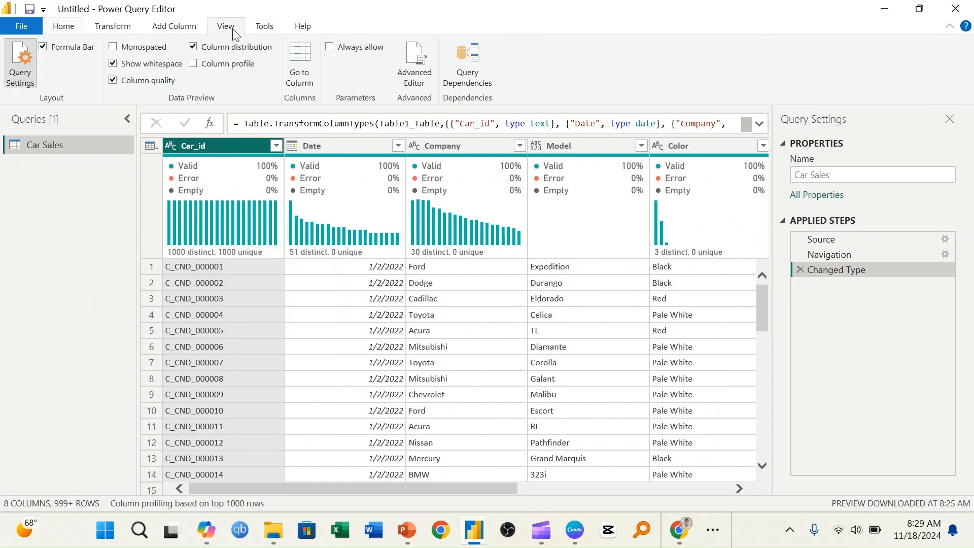
pyautogui.click(139, 81)
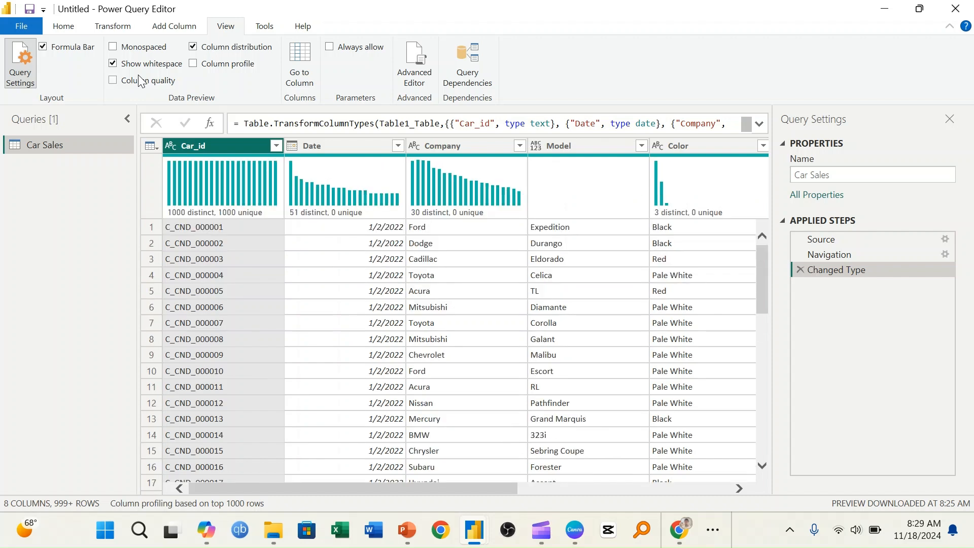
pyautogui.click(202, 47)
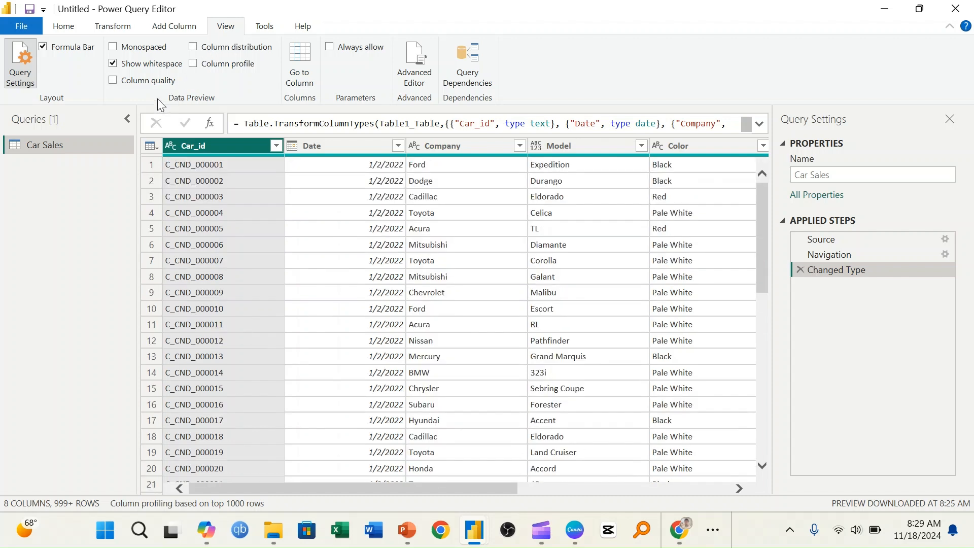
# Examine the column distribution and the column quality of the Car Sales columns, hiding each preview once checked
pyautogui.click(199, 48)
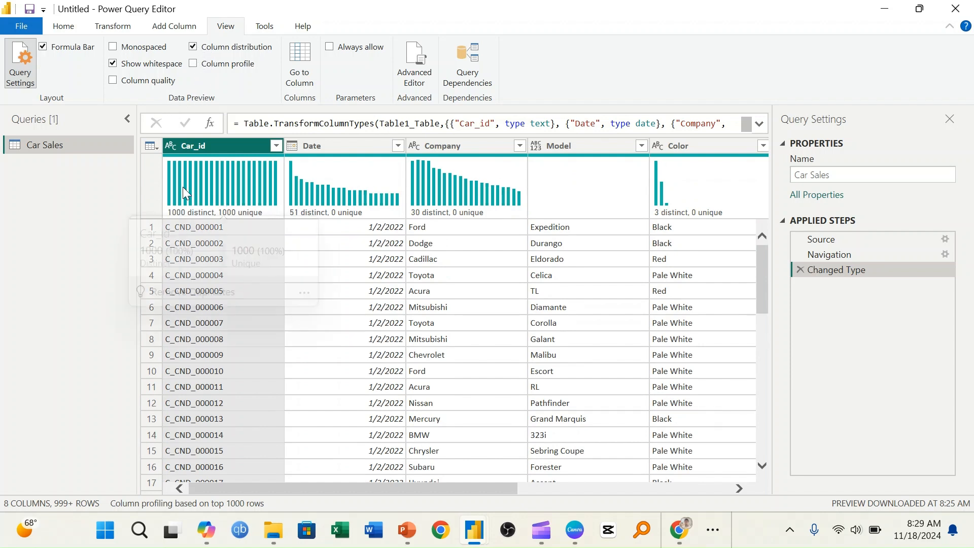
pyautogui.click(194, 50)
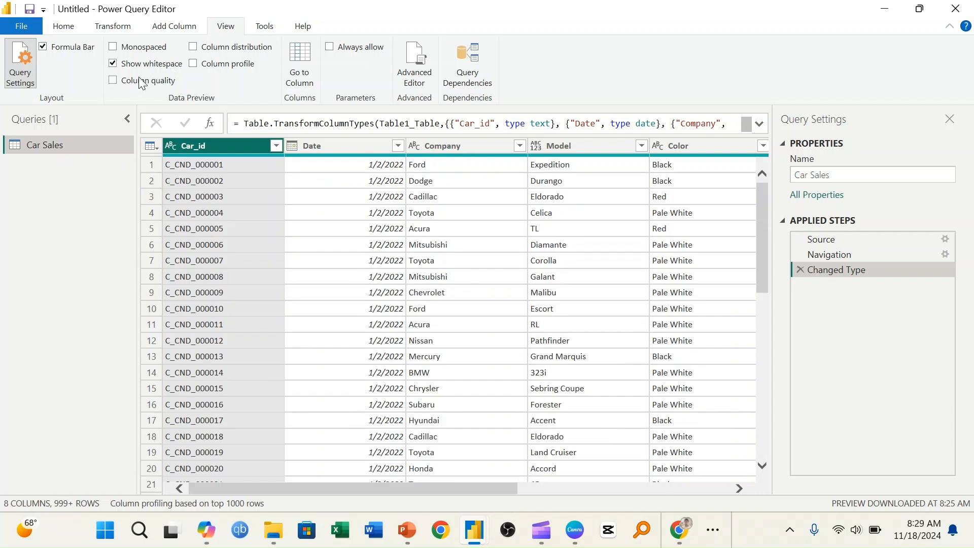
pyautogui.click(138, 82)
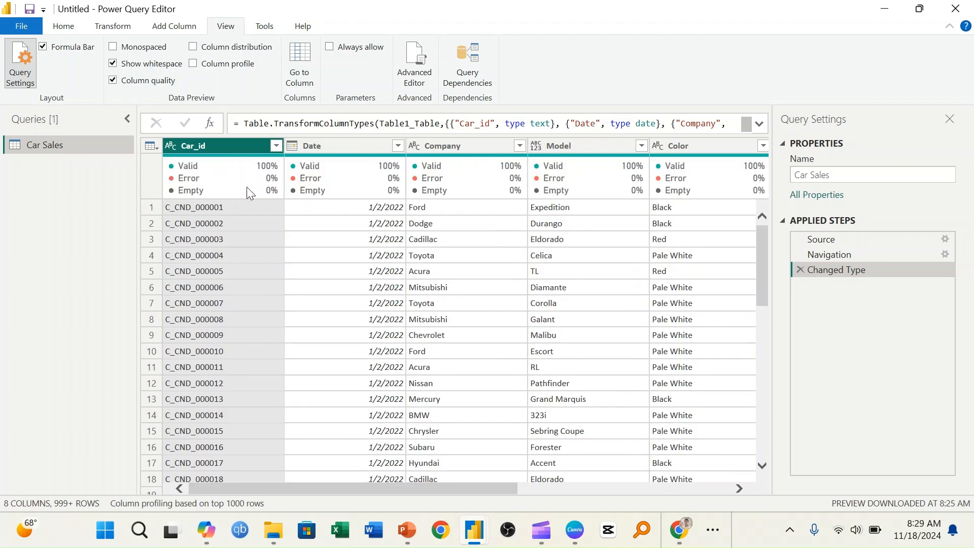
pyautogui.moveTo(213, 186)
pyautogui.moveTo(300, 484); pyautogui.dragTo(556, 491)
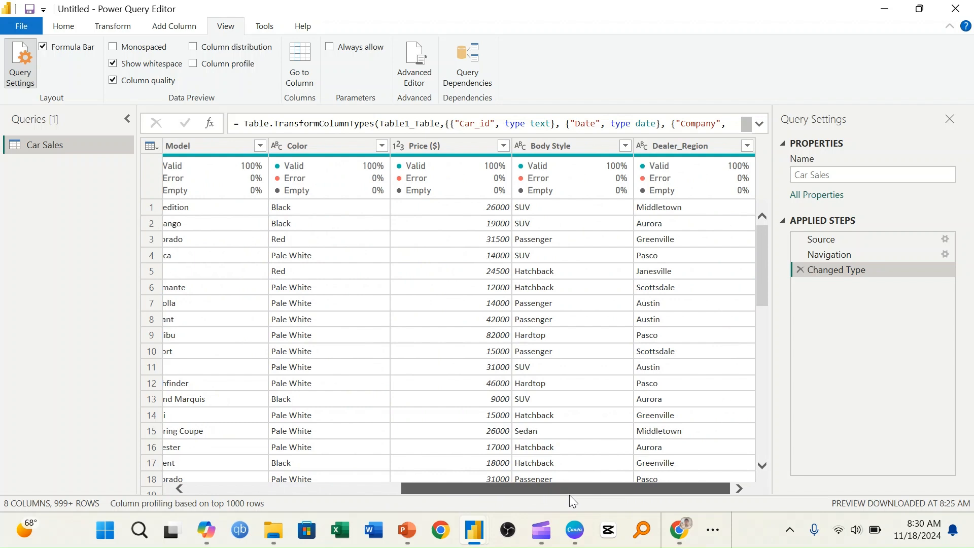
pyautogui.moveTo(515, 485); pyautogui.dragTo(274, 468)
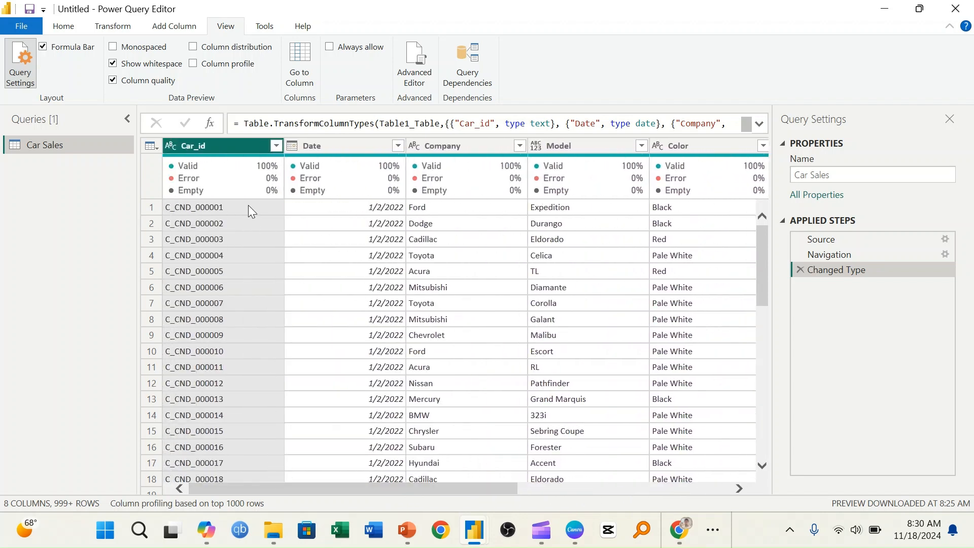
pyautogui.moveTo(249, 183)
pyautogui.moveTo(217, 170)
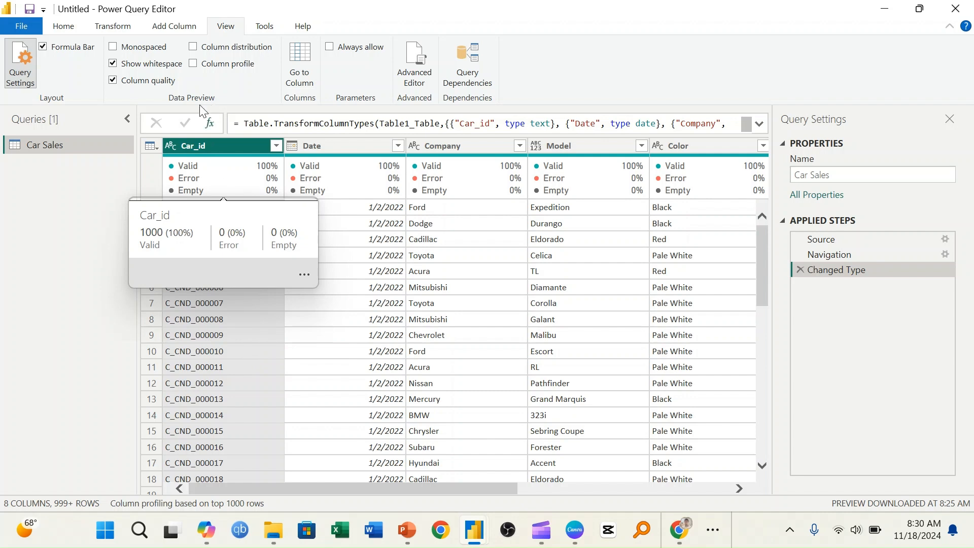
pyautogui.click(115, 81)
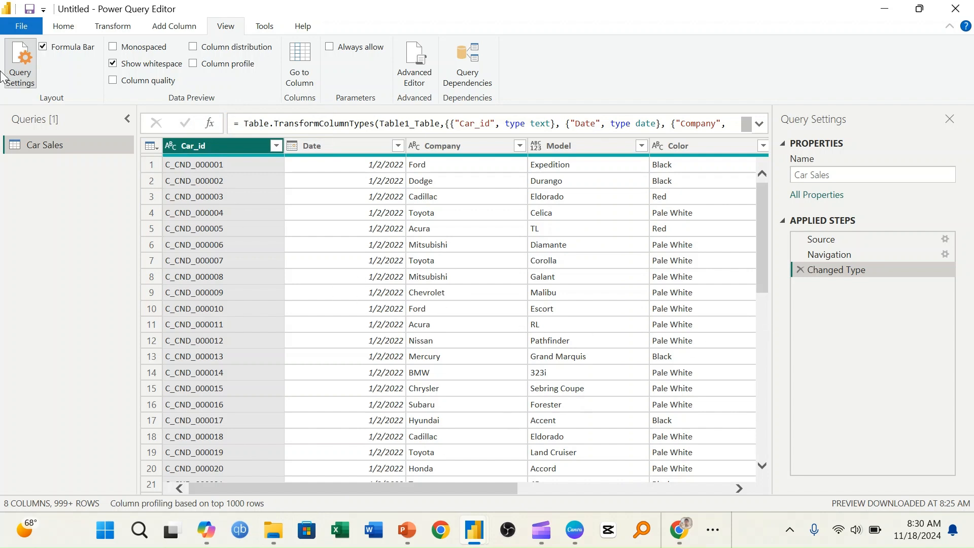
# Apply the query changes and close Power Query Editor
pyautogui.click(69, 31)
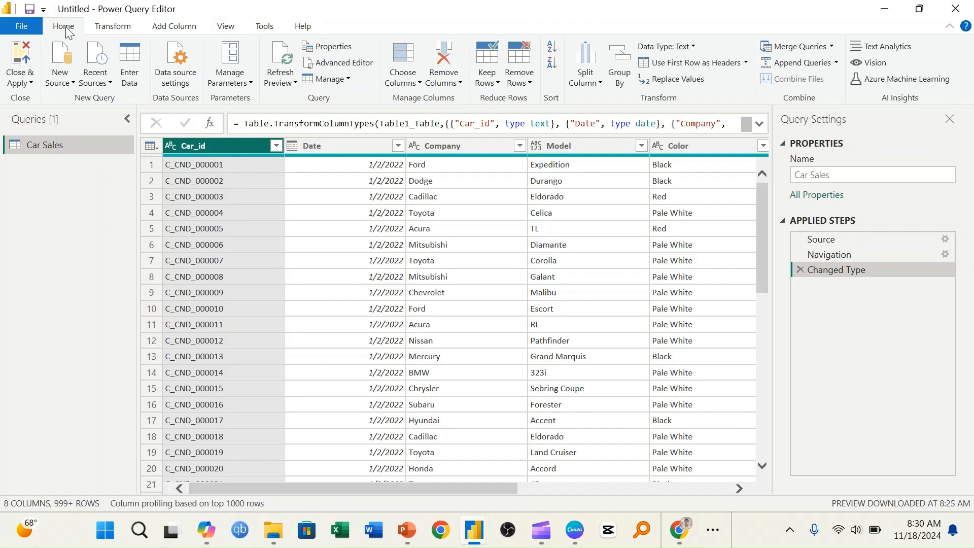
pyautogui.click(20, 53)
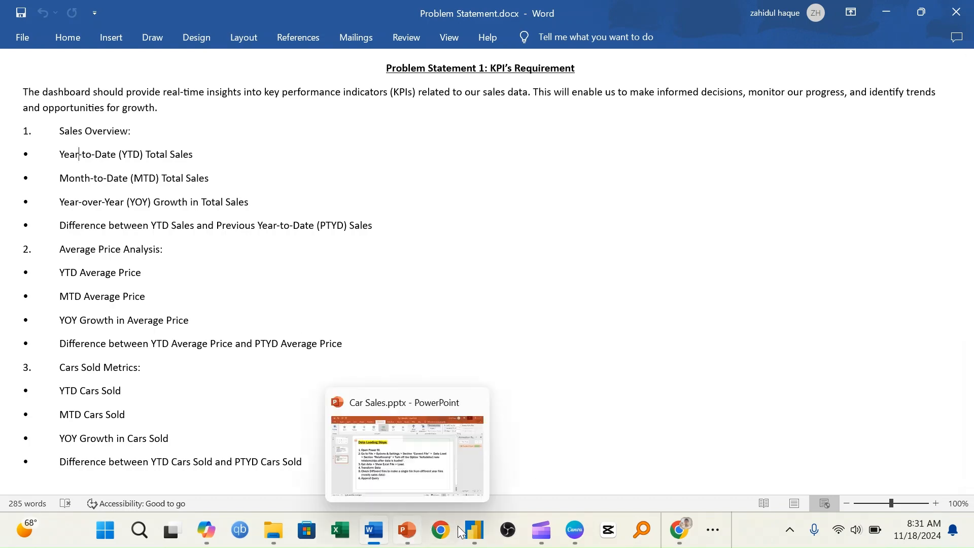
# Switch back to Power BI Desktop, reopen the Car Sales query and add a Year column extracted from the Date column
pyautogui.click(475, 531)
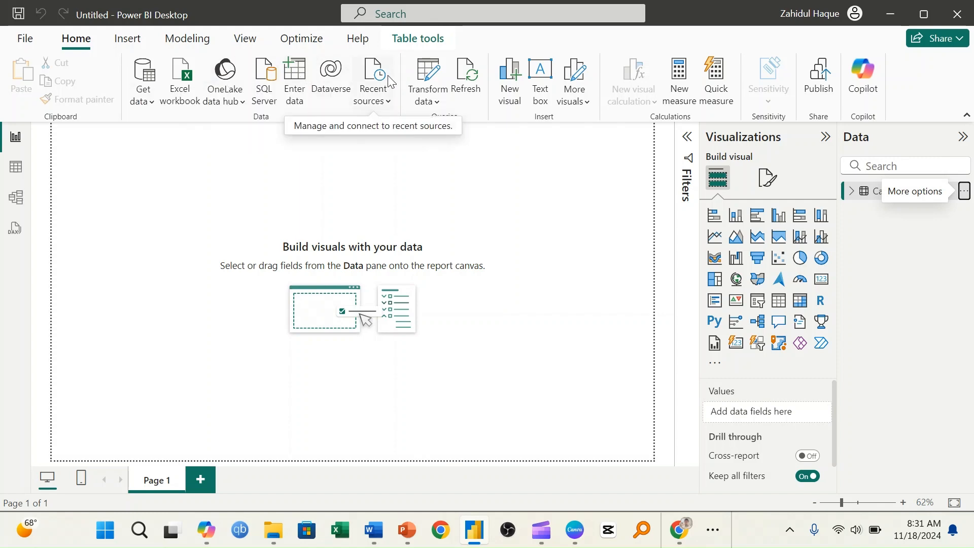
pyautogui.click(421, 81)
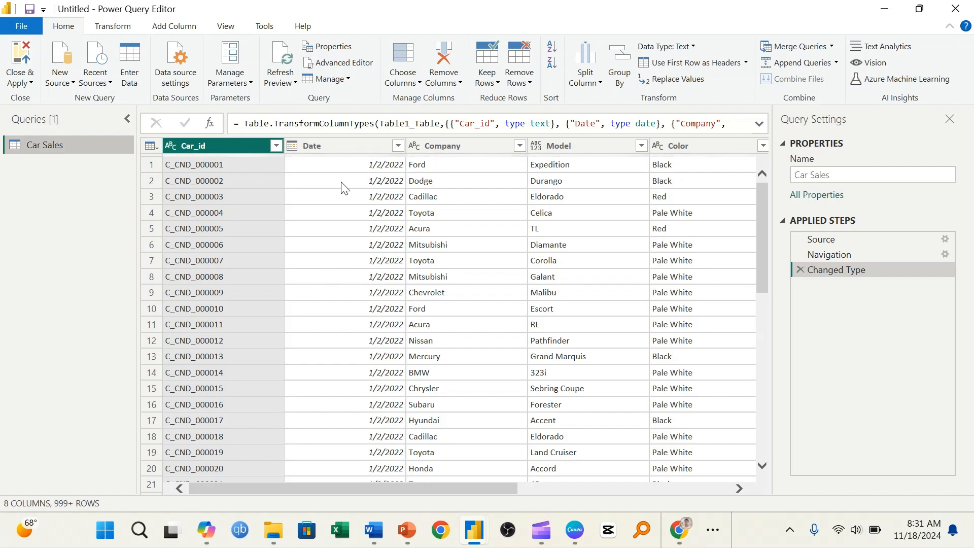
pyautogui.click(351, 148)
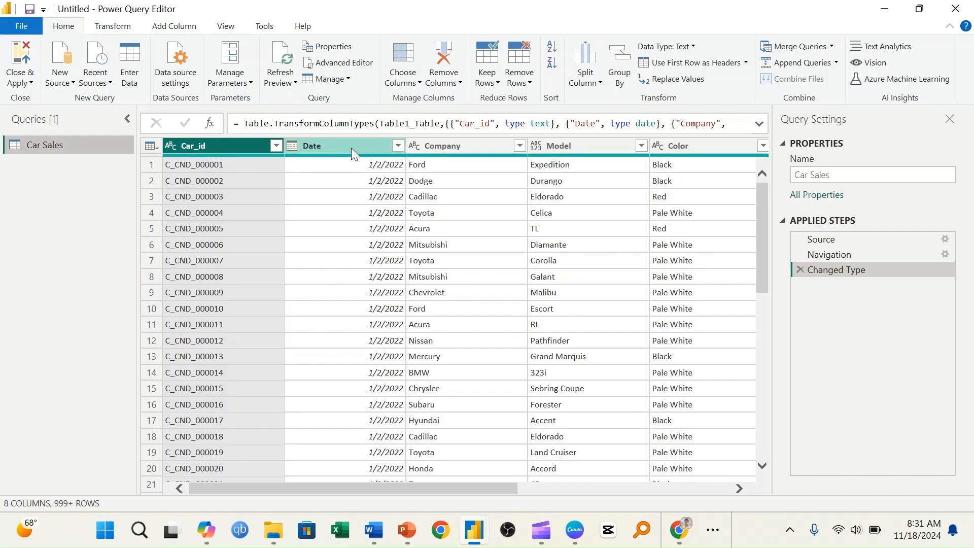
pyautogui.click(178, 28)
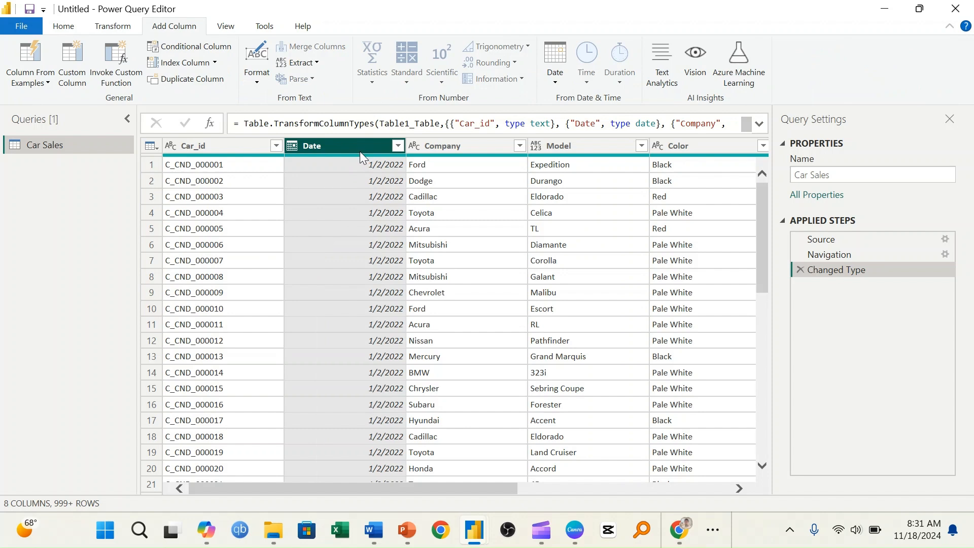
pyautogui.click(557, 76)
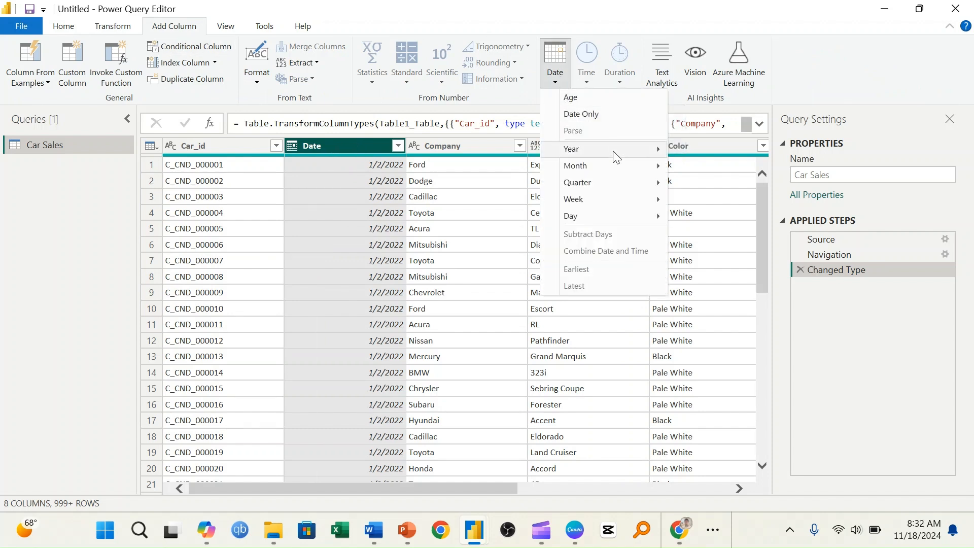
pyautogui.moveTo(615, 152)
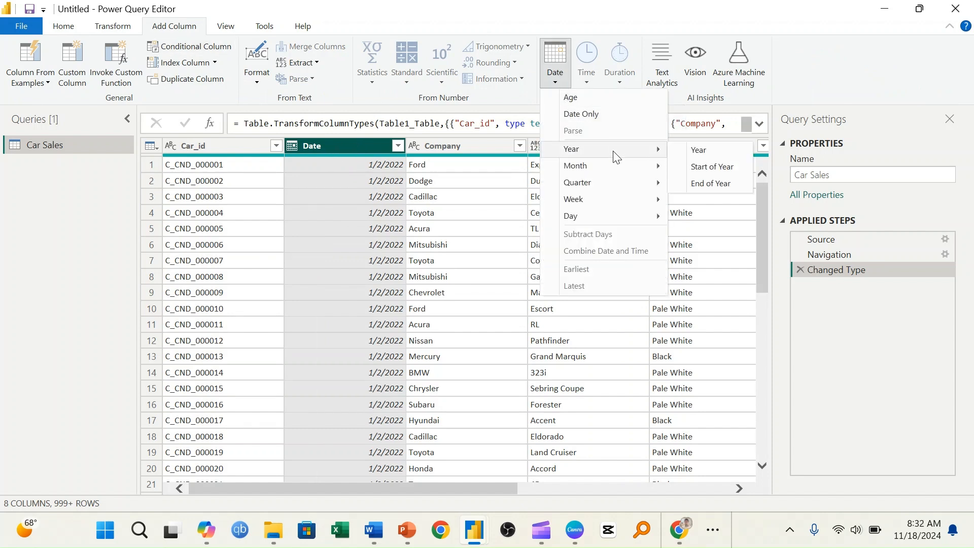
pyautogui.click(704, 147)
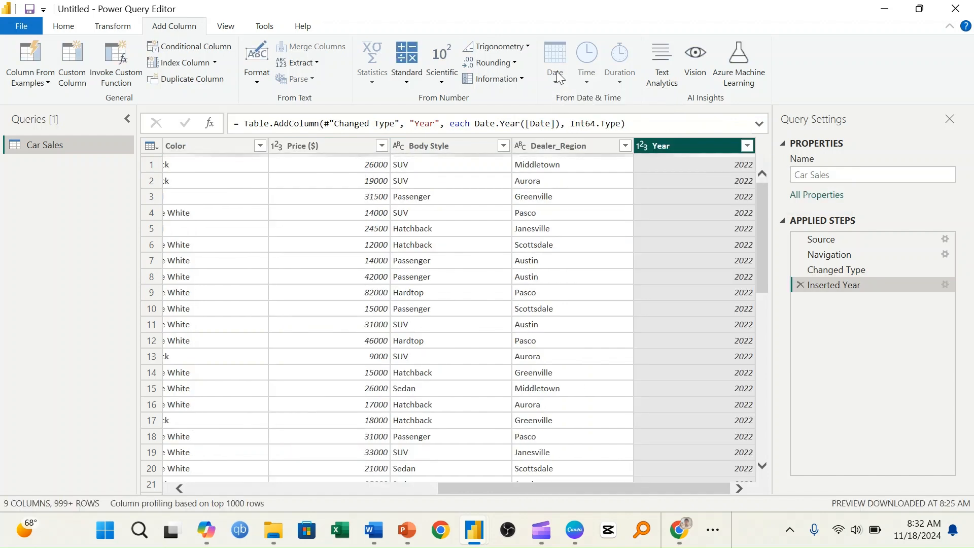
# Add a Month Name column to the Car Sales query, extracted from the Date column
pyautogui.click(356, 488)
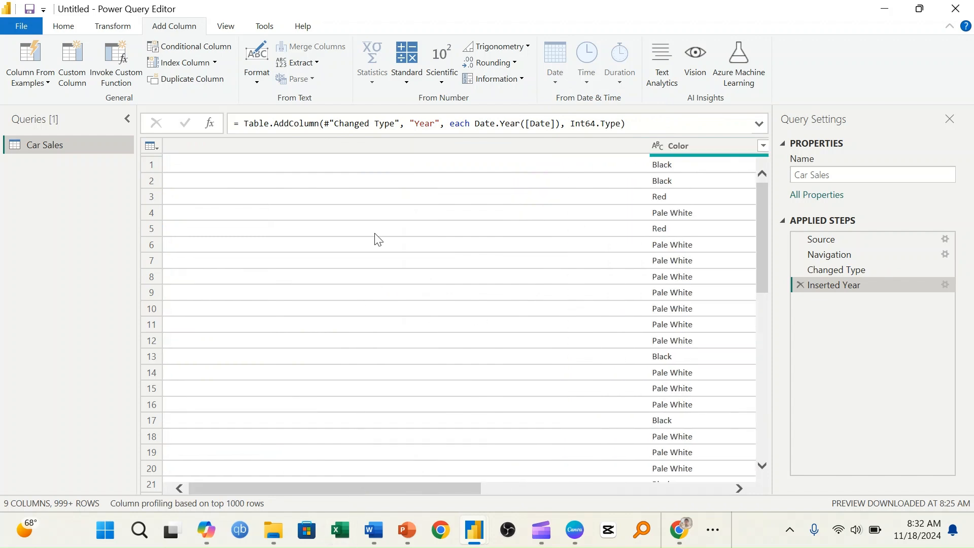
pyautogui.click(363, 145)
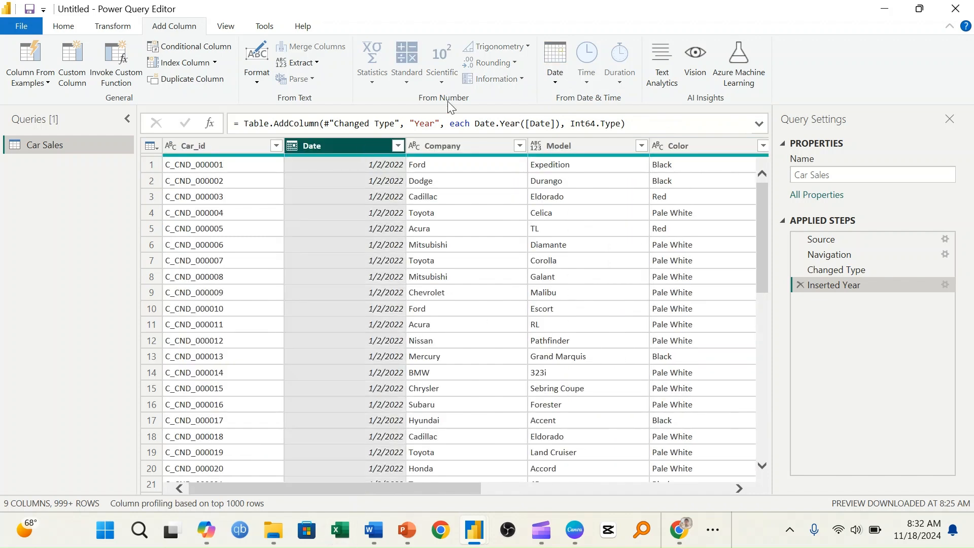
pyautogui.click(555, 74)
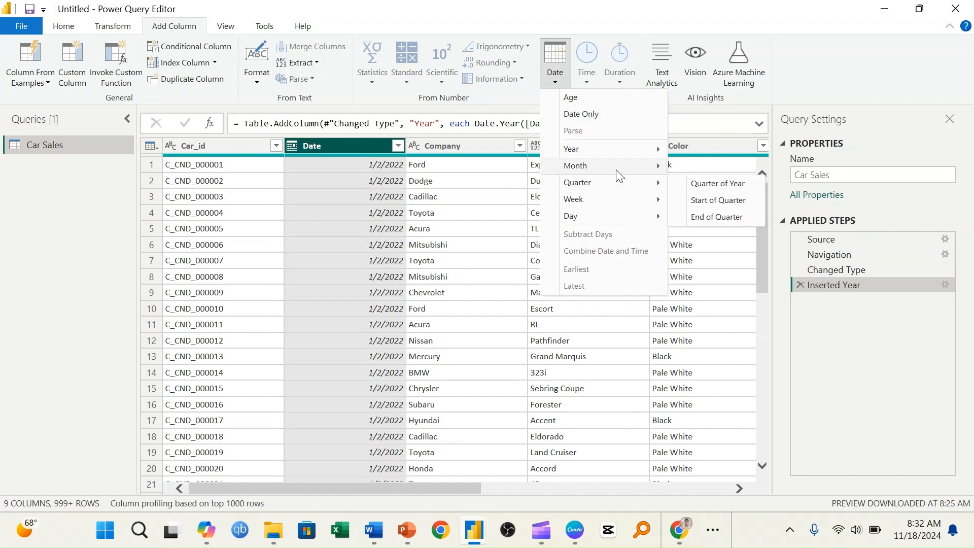
pyautogui.moveTo(616, 167)
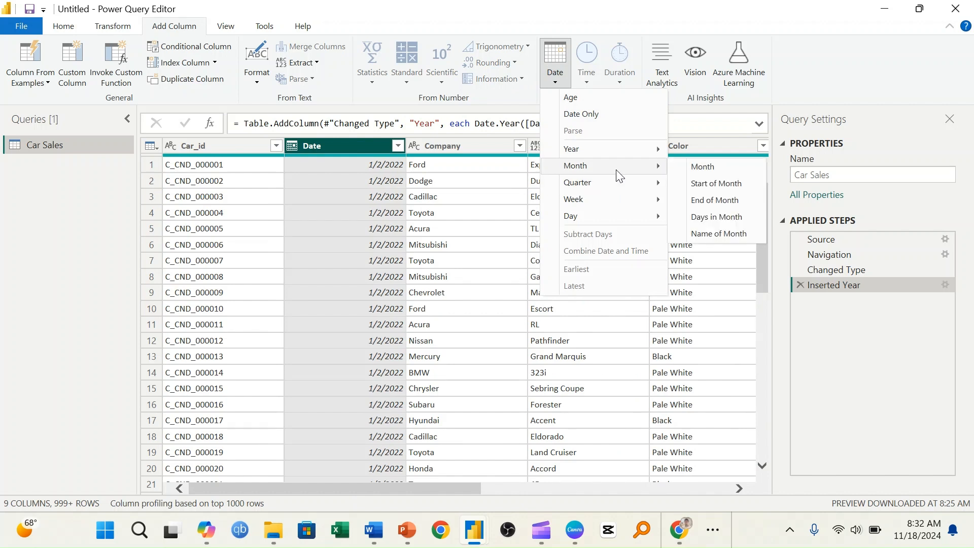
pyautogui.click(718, 233)
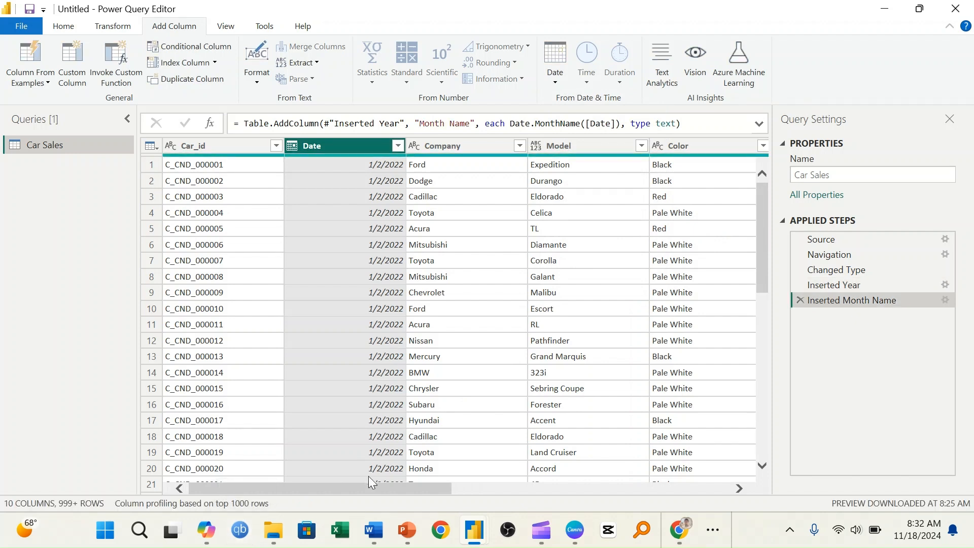
# Add a Quarter of Year column extracted from the Date column
pyautogui.moveTo(320, 491); pyautogui.dragTo(279, 487)
pyautogui.click(555, 63)
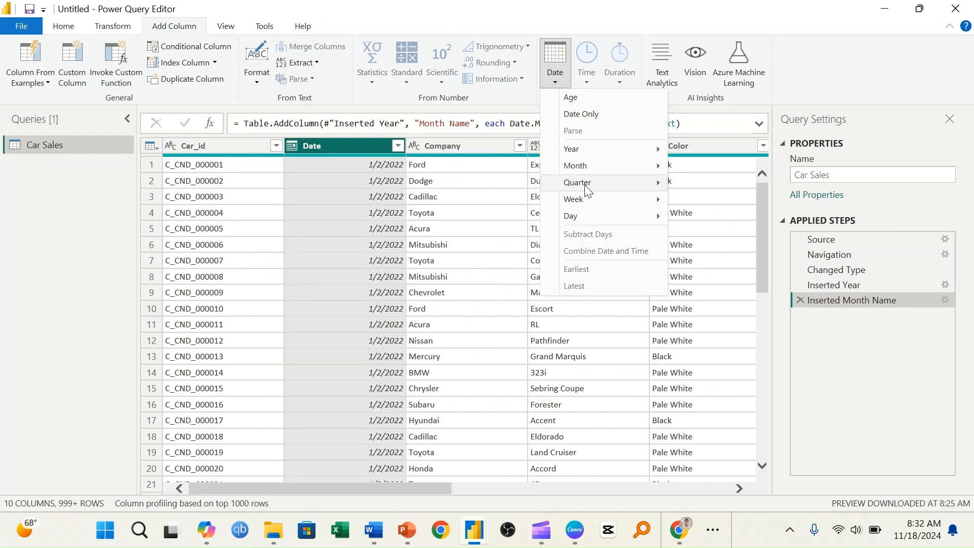
pyautogui.moveTo(613, 189)
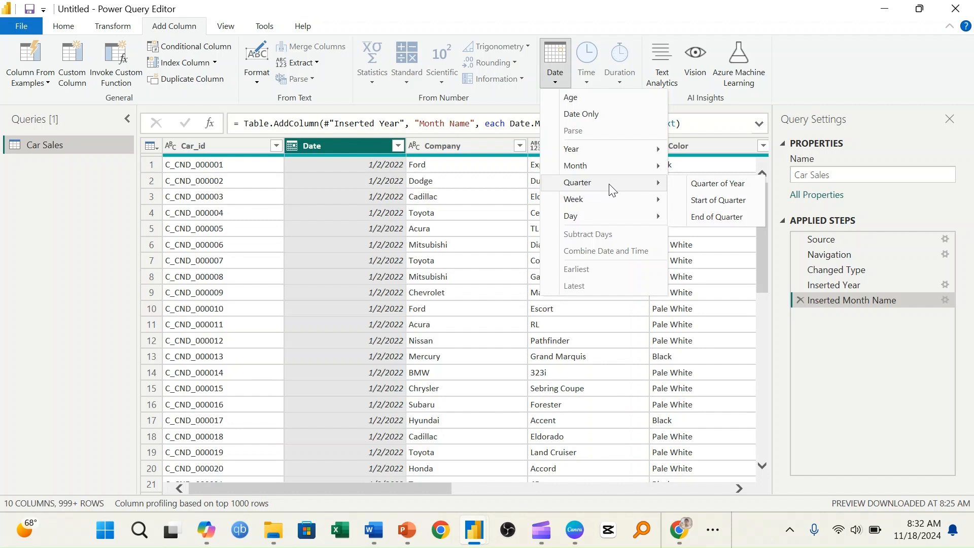
pyautogui.click(717, 189)
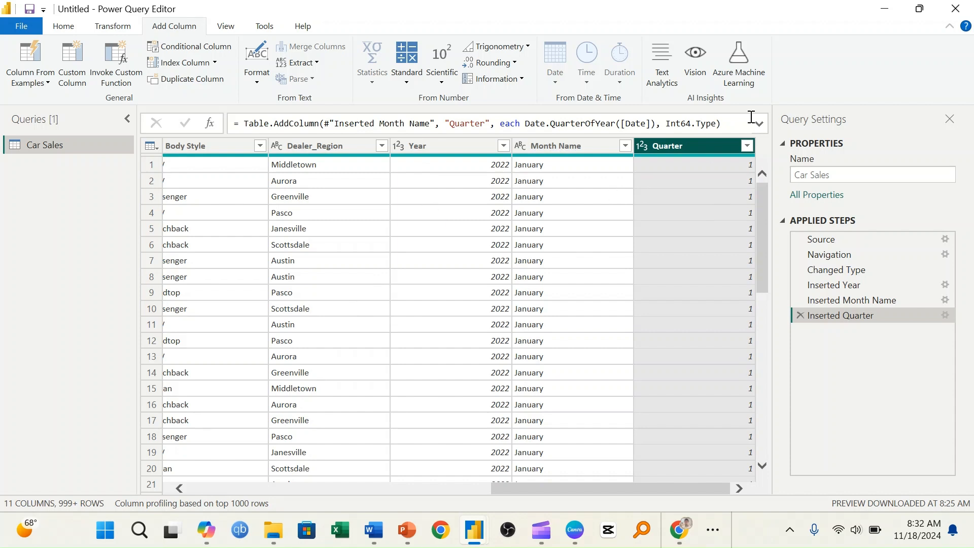
# Move the Month Name, Quarter and Year columns, in that order, directly after the Date column, and apply the query changes and close the editor
pyautogui.moveTo(601, 155); pyautogui.dragTo(420, 170)
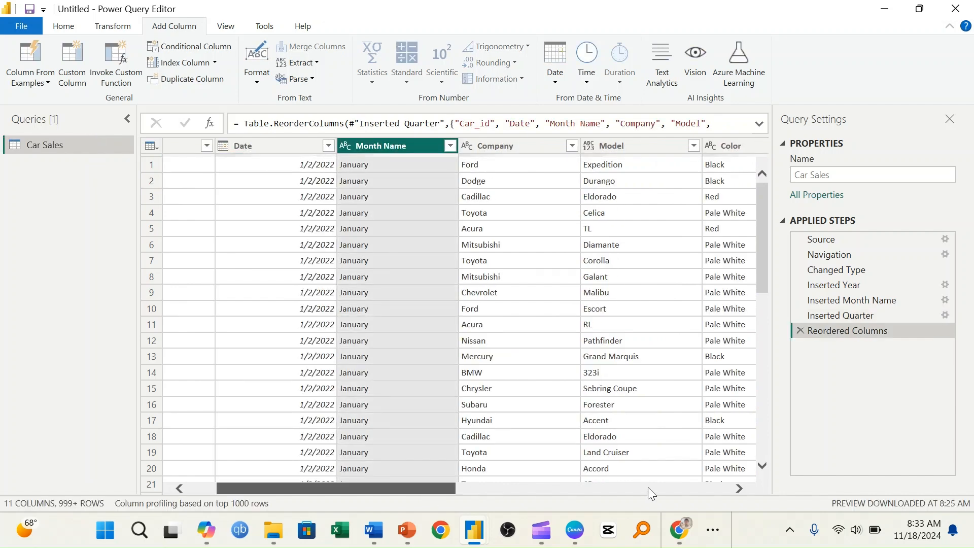
pyautogui.click(650, 488)
pyautogui.click(678, 147)
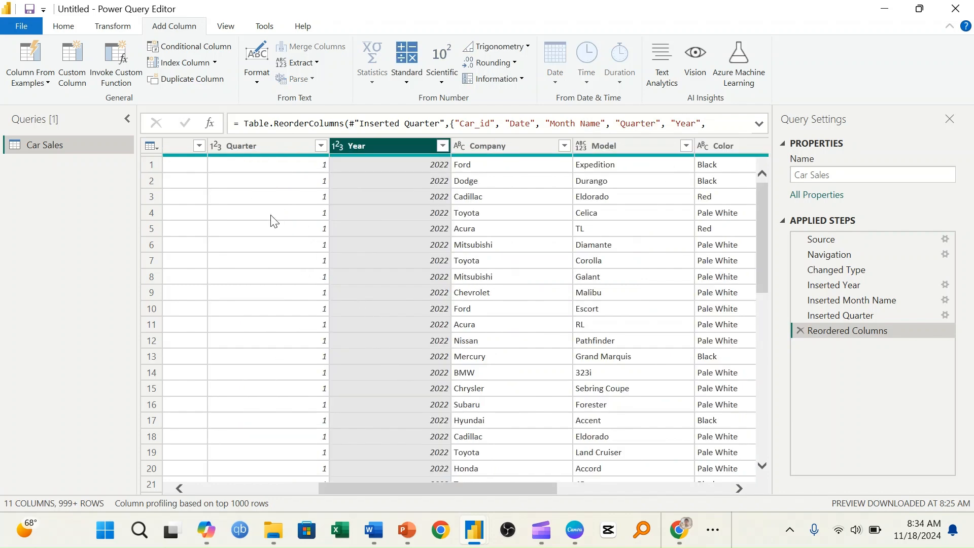
pyautogui.click(69, 29)
pyautogui.click(19, 50)
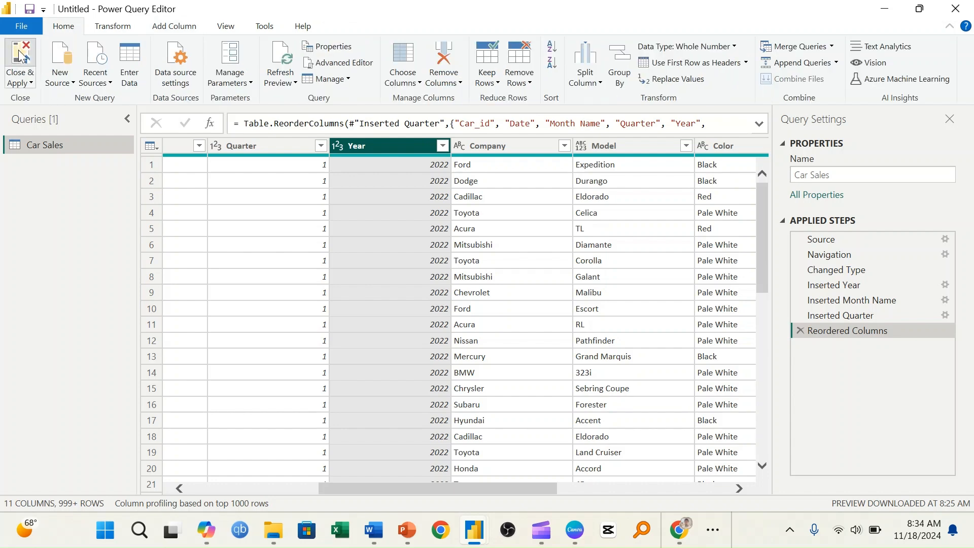